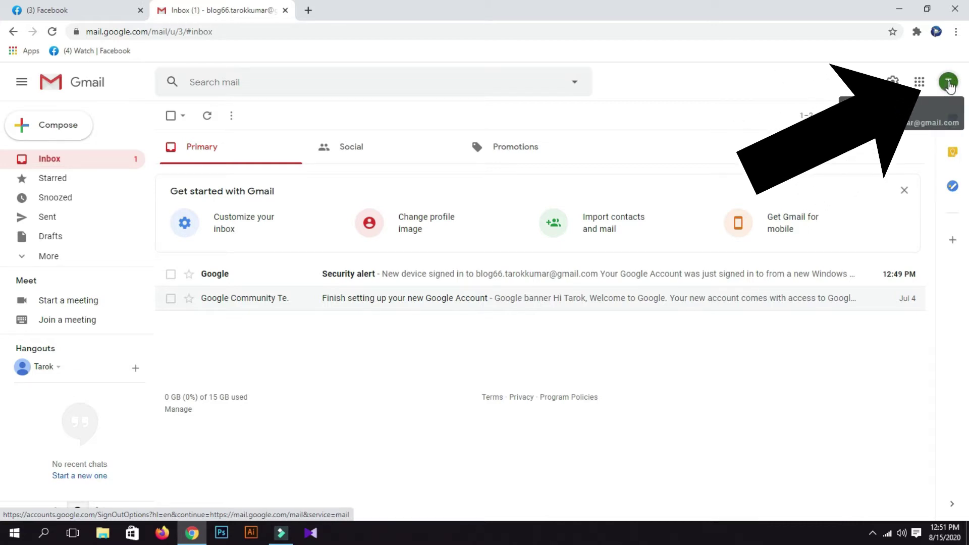
click(948, 83)
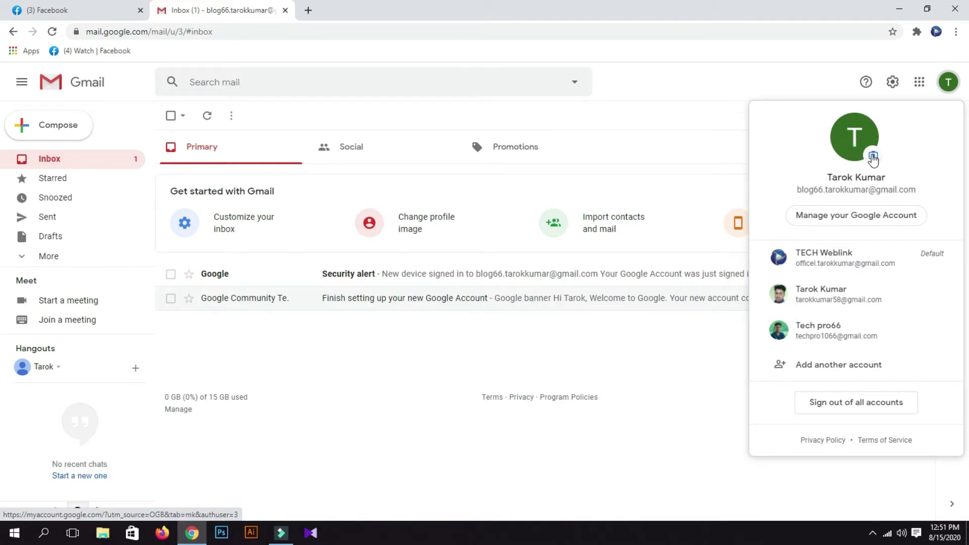
click(873, 158)
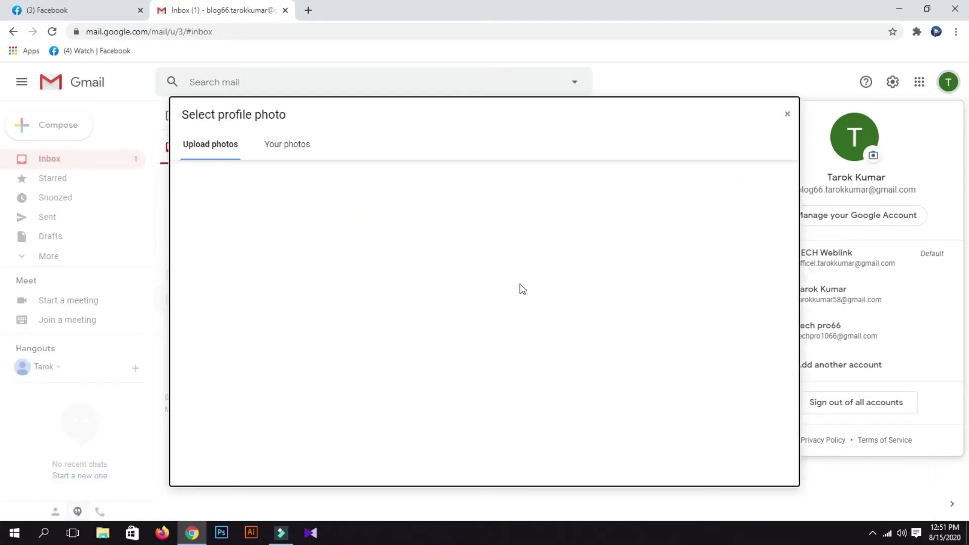
click(493, 355)
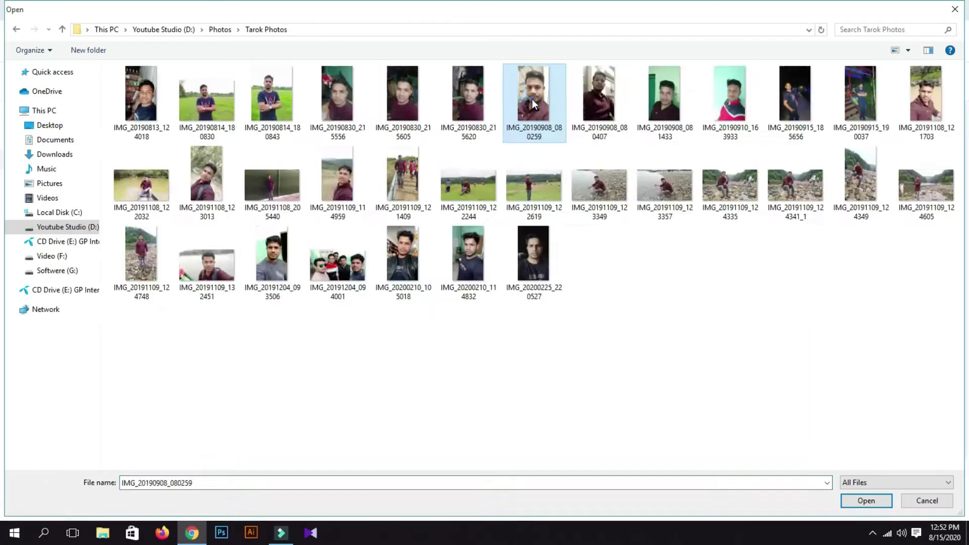
double_click(532, 96)
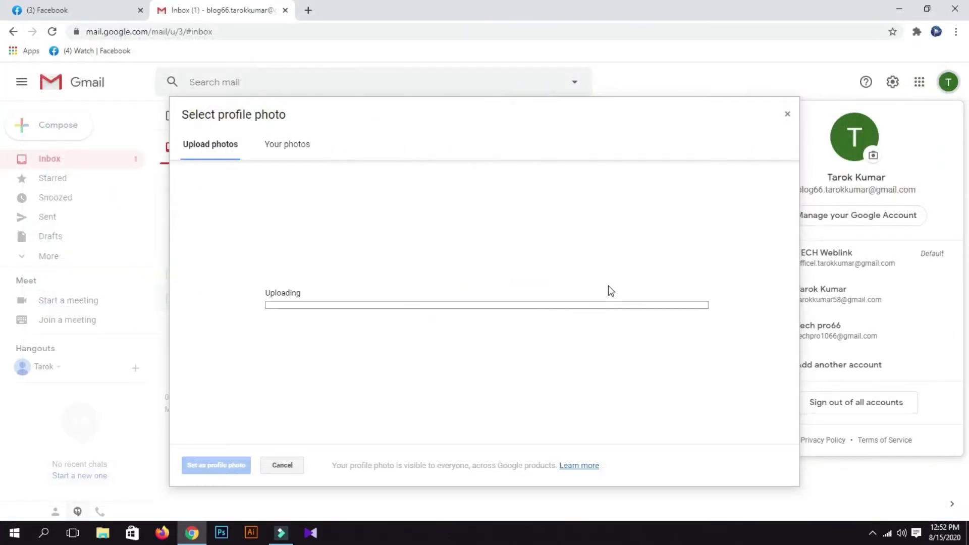
Enlarge the crop box, centre it on the face, and set the cropped image as profile photo
drag(538, 327, 565, 373)
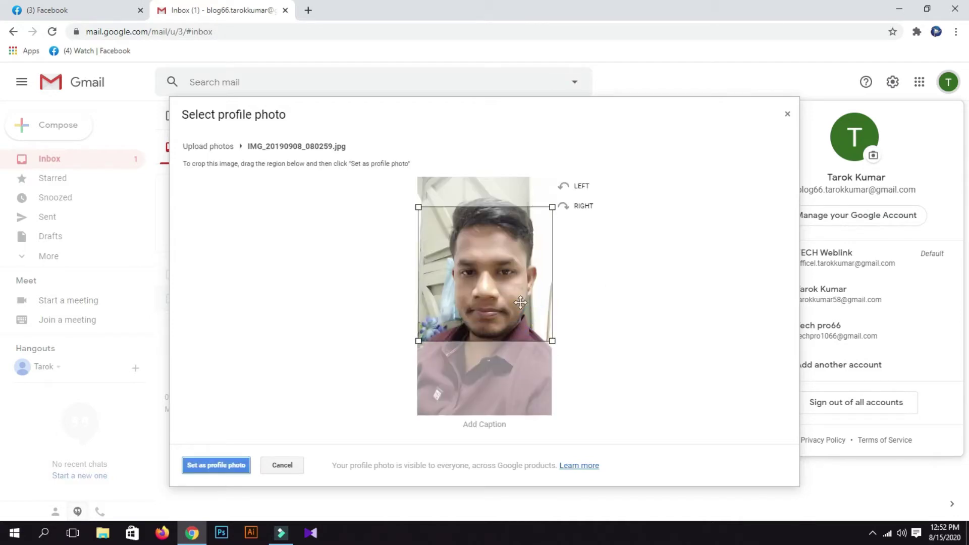
drag(505, 284, 506, 274)
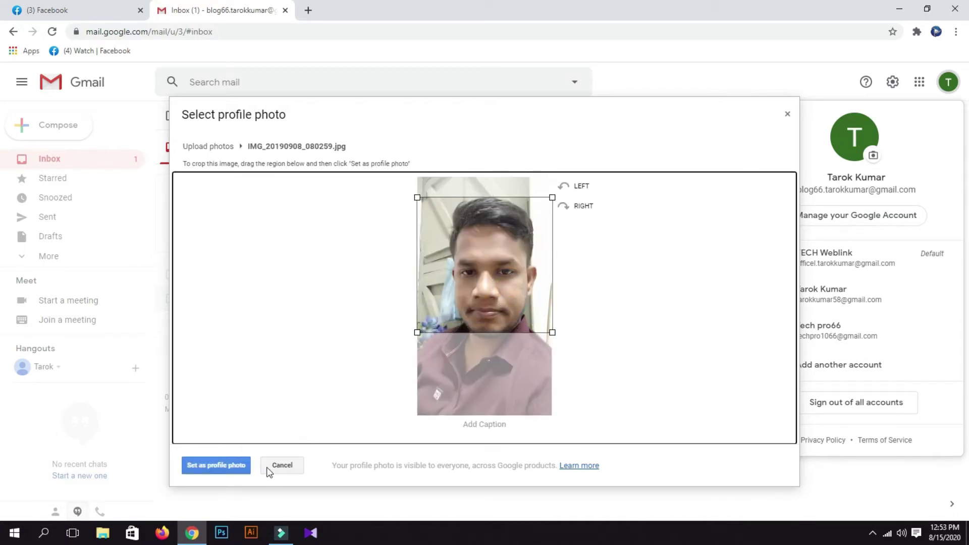
click(216, 465)
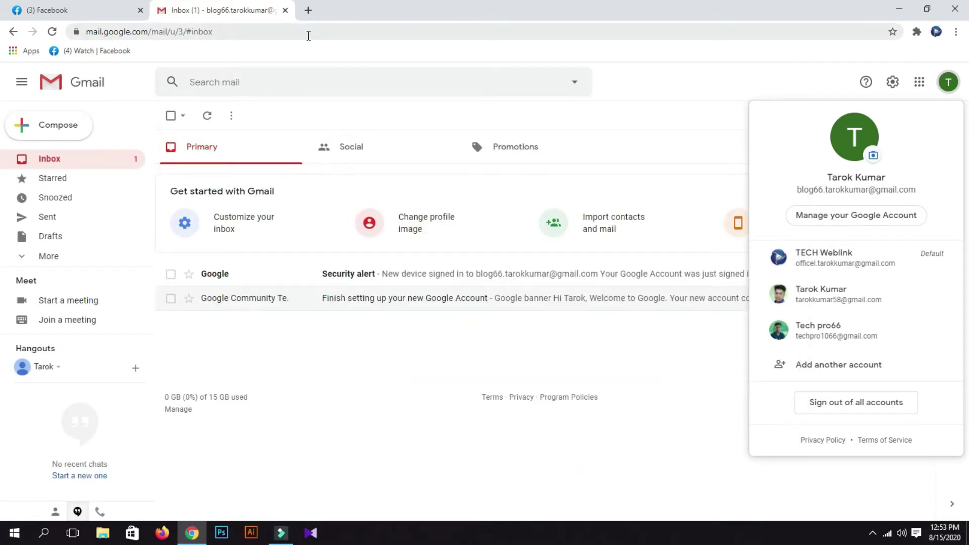
click(308, 34)
Reload Gmail so the new photo shows, then open the account panel from the avatar
key(Return)
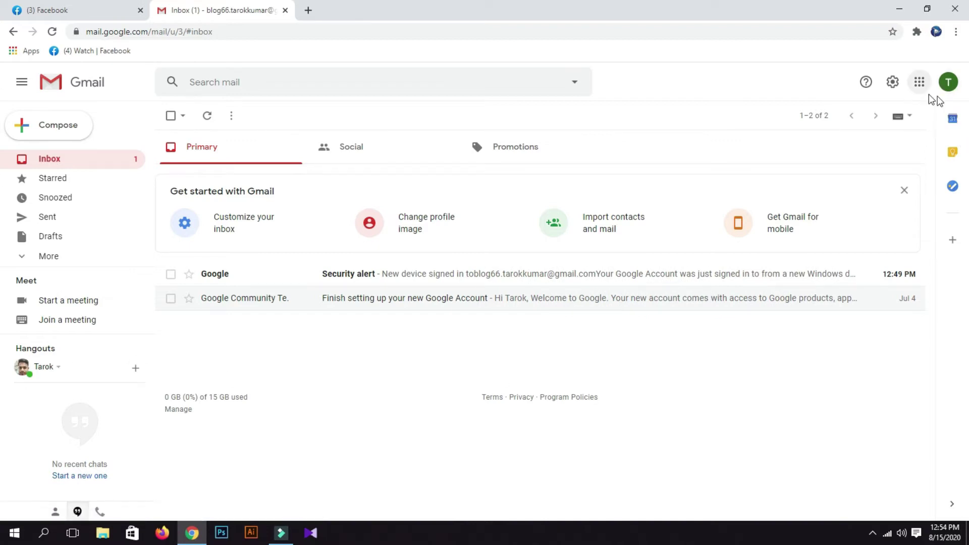
click(948, 84)
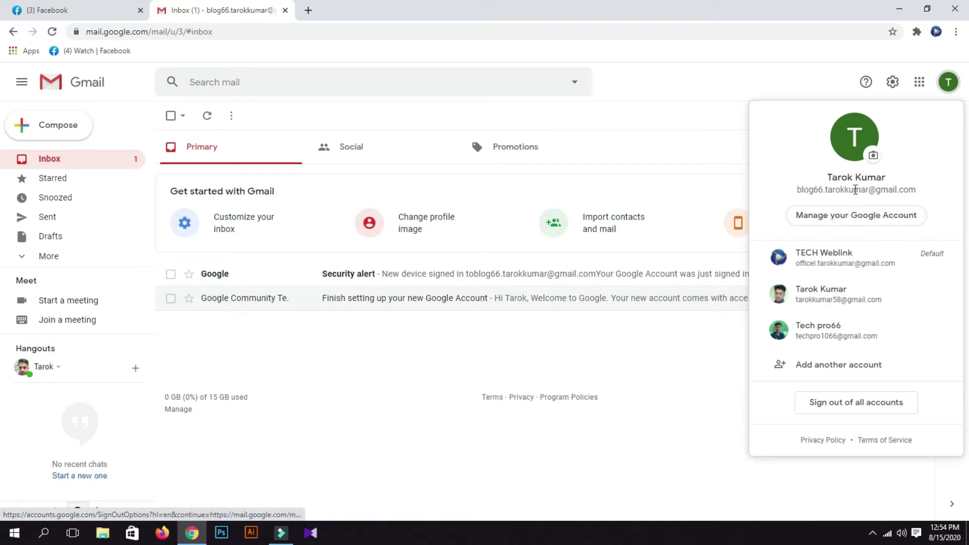
click(949, 83)
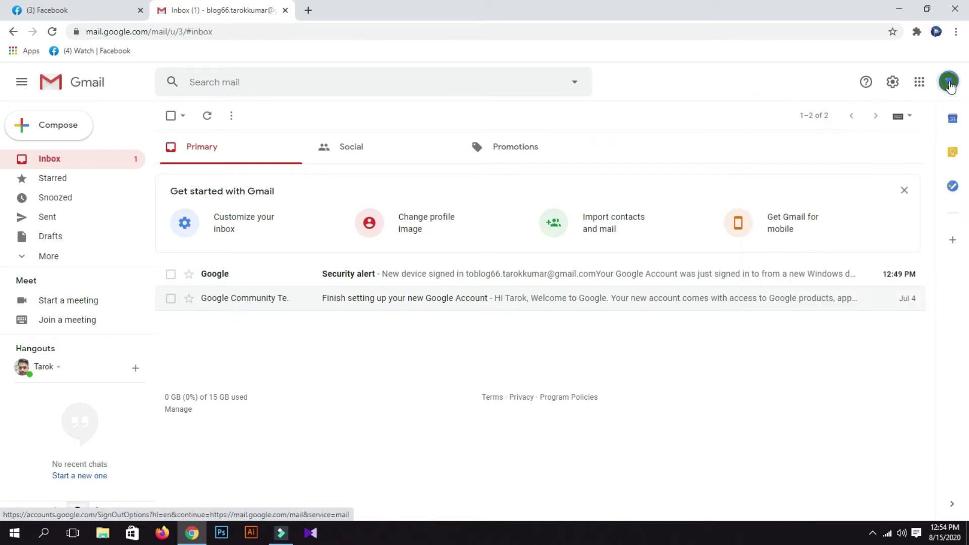
click(949, 84)
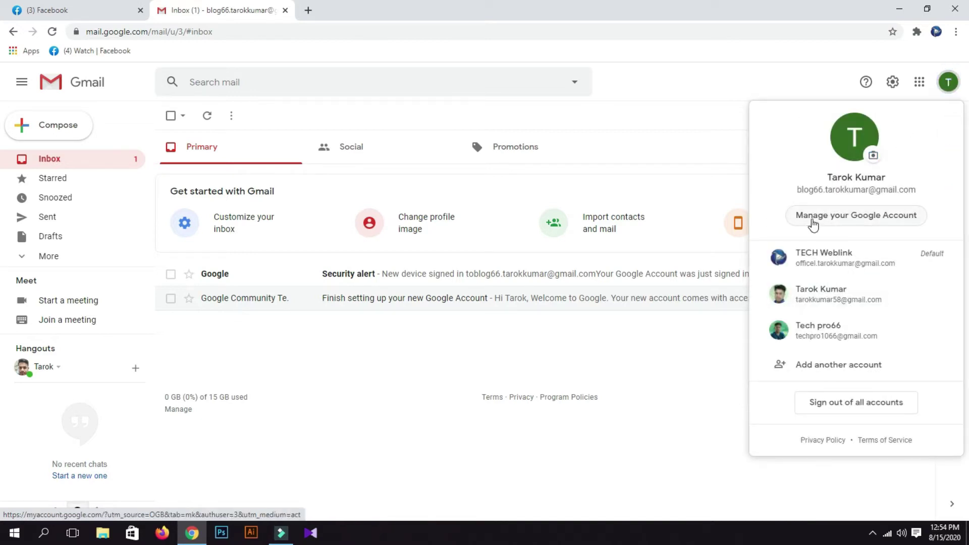
Open Manage your Google Account and go to the Personal info page to review the profile
click(875, 222)
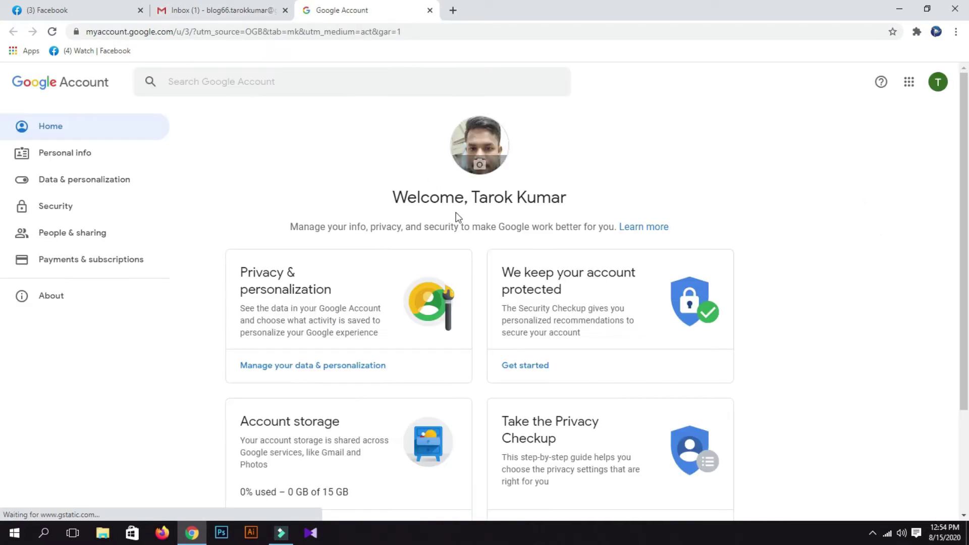
scroll(448, 343, down, 3)
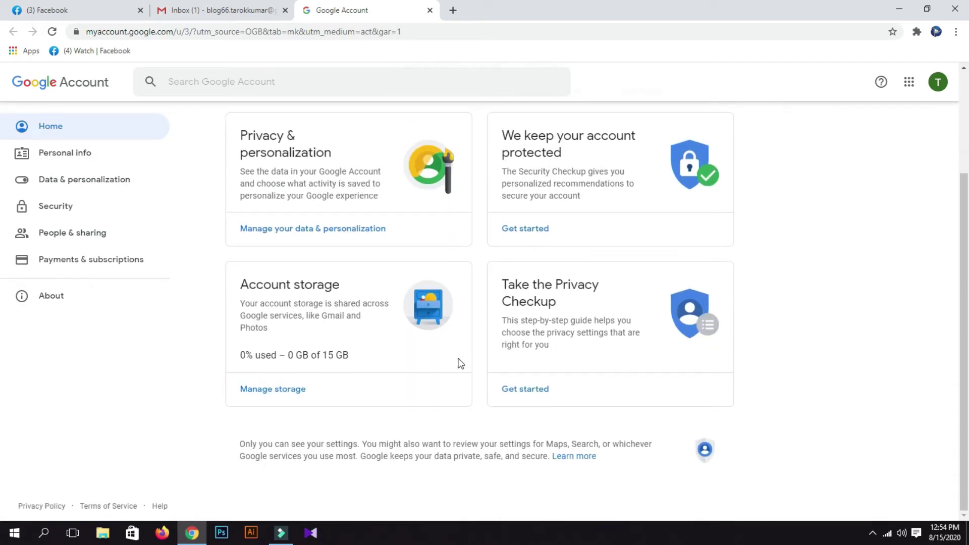
scroll(461, 363, up, 3)
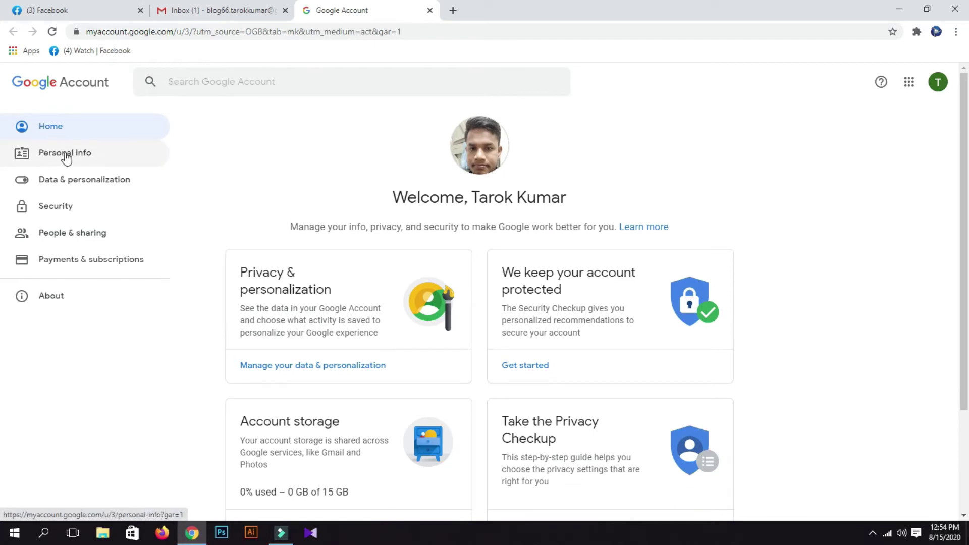
click(59, 158)
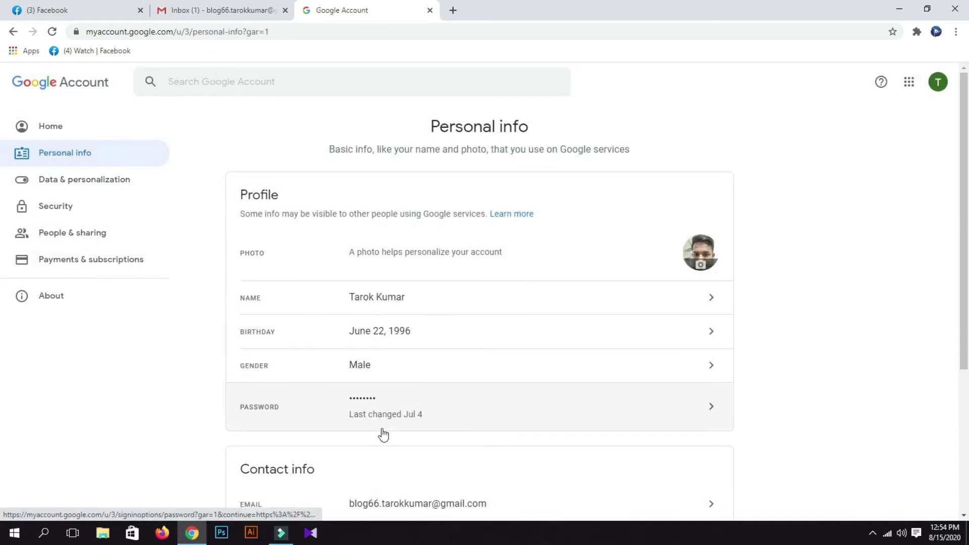
scroll(364, 321, down, 3)
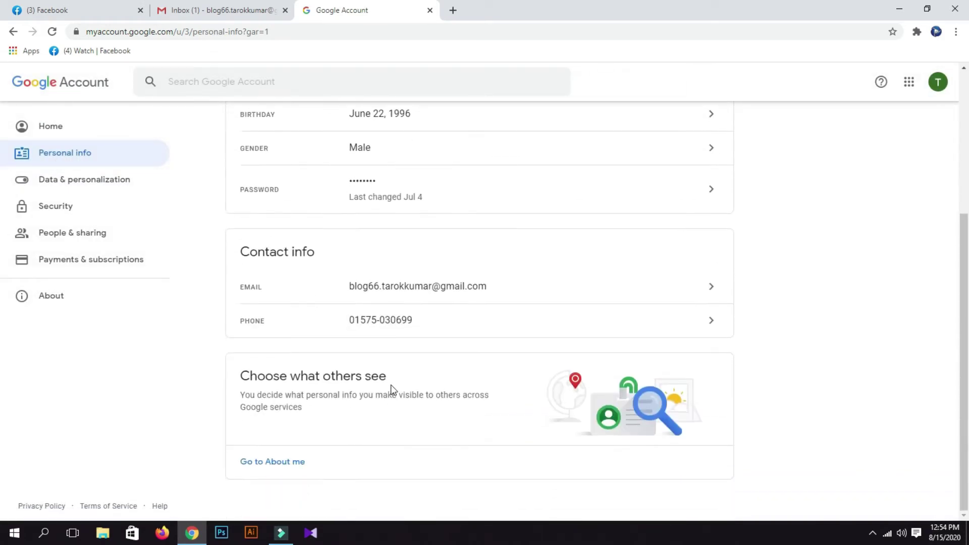
scroll(394, 388, up, 3)
scroll(405, 353, down, 4)
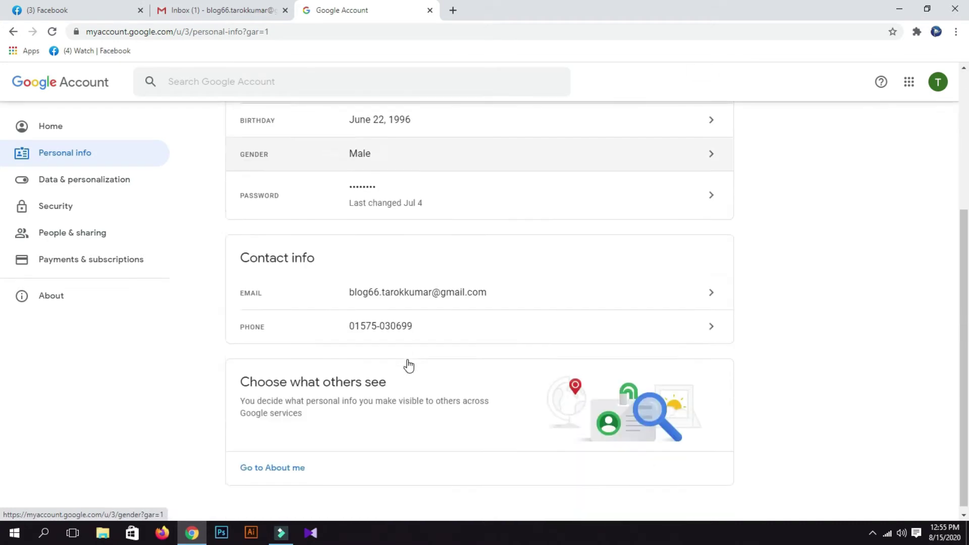
scroll(411, 367, up, 4)
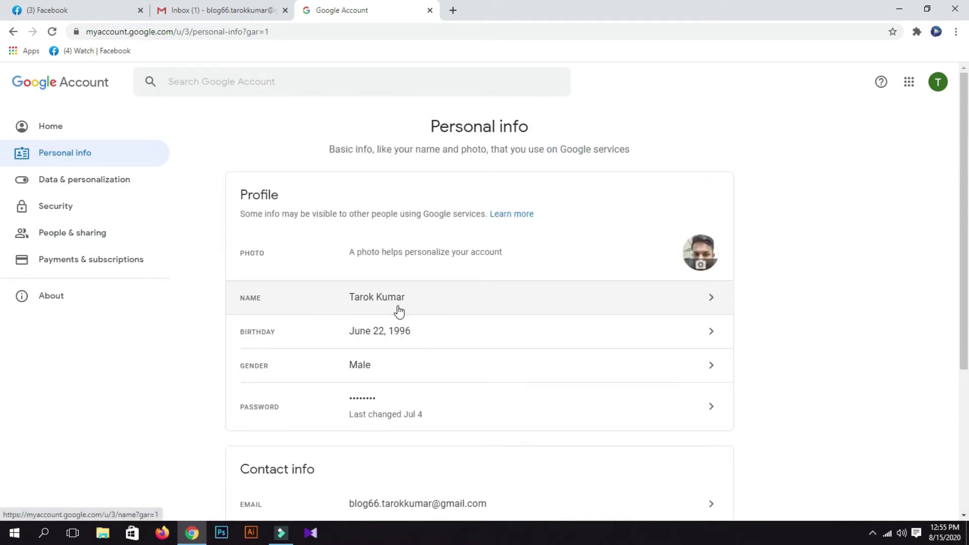
Enter a new first and last name on the Name page, save, and return to Personal info
click(713, 301)
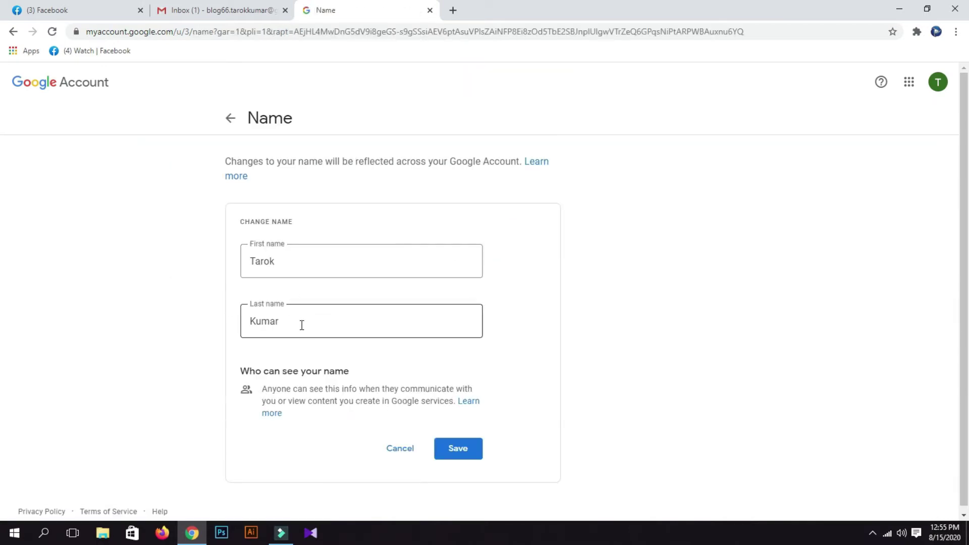
drag(297, 260, 229, 247)
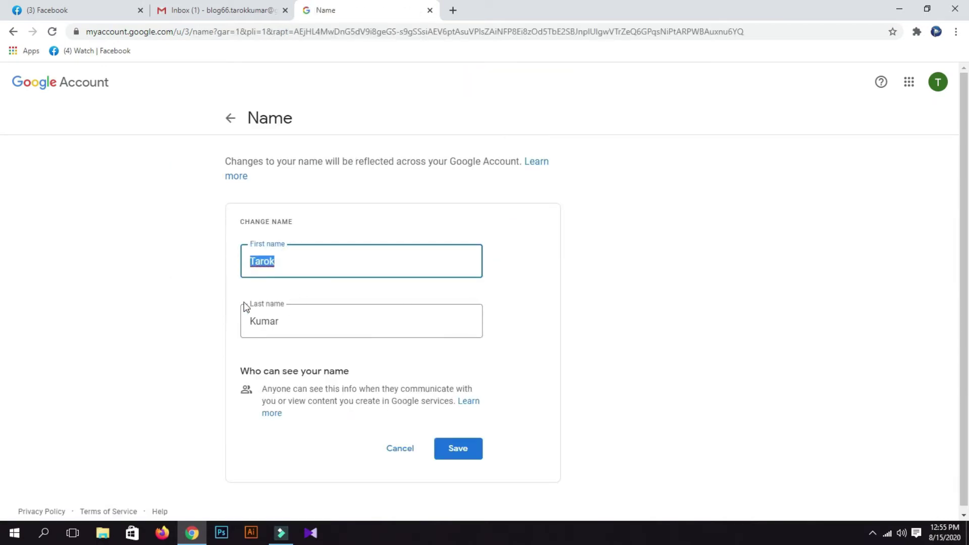
text(Advot)
key(Tab)
text(Alo)
click(458, 449)
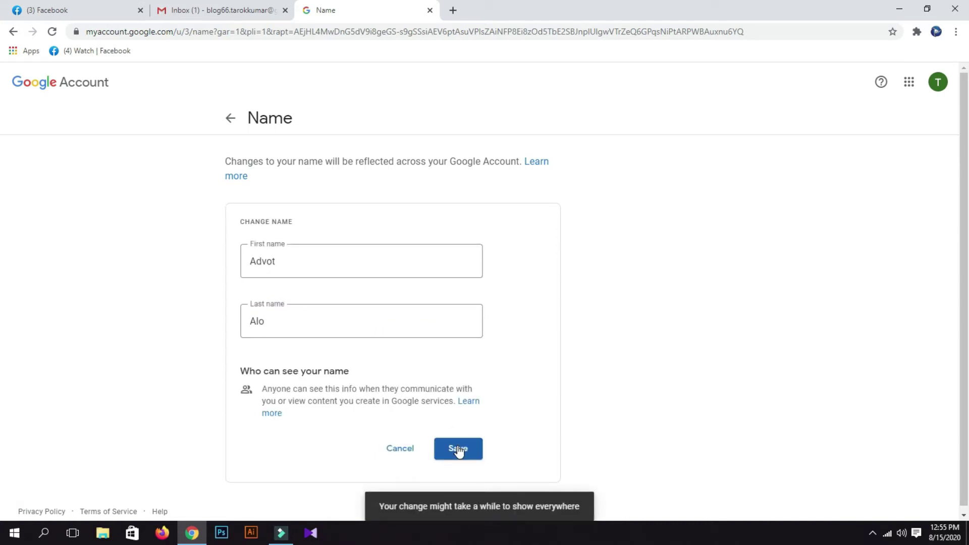
click(452, 451)
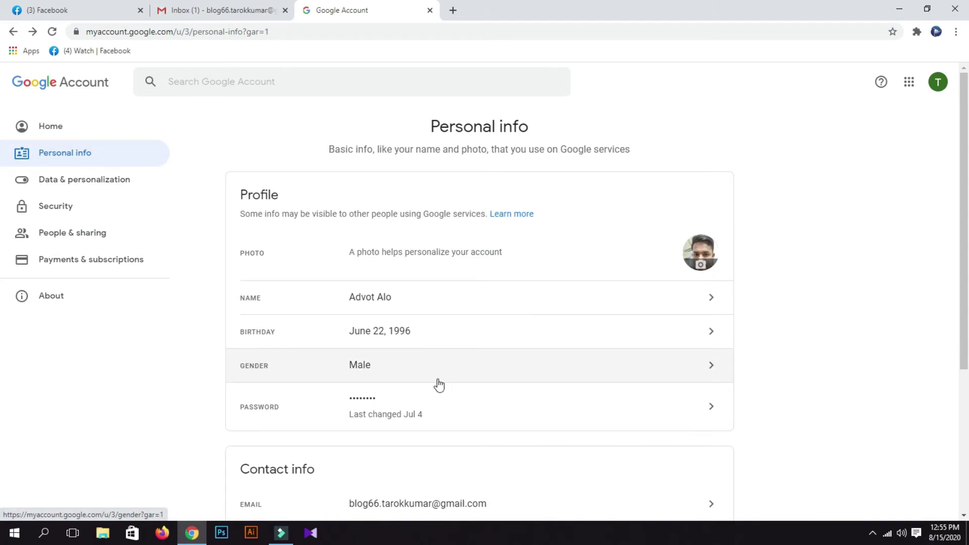
scroll(440, 373, down, 2)
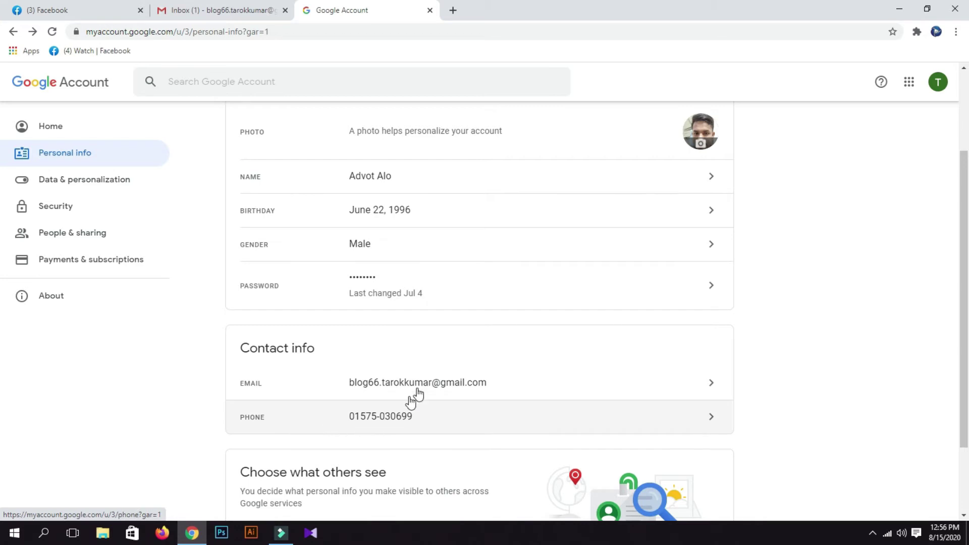
scroll(450, 395, down, 1)
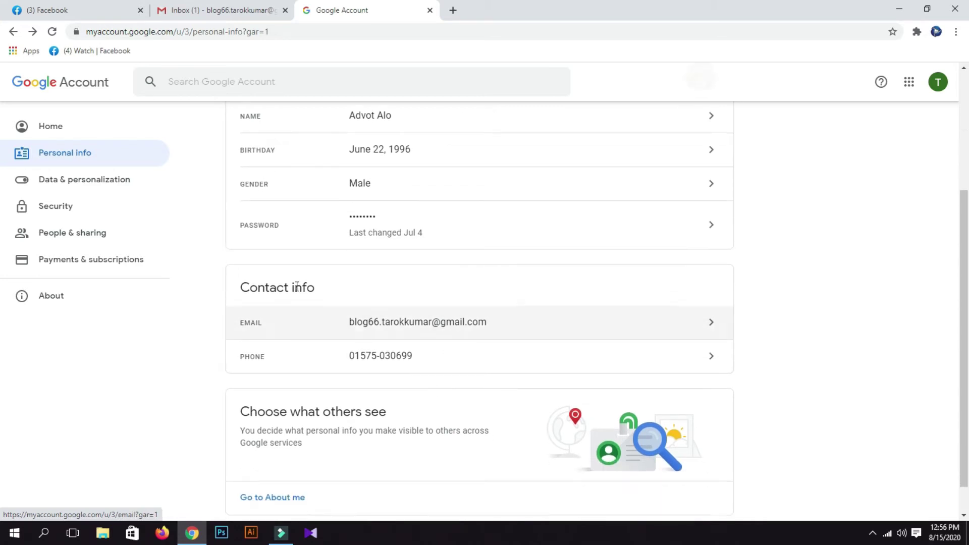
scroll(363, 368, down, 1)
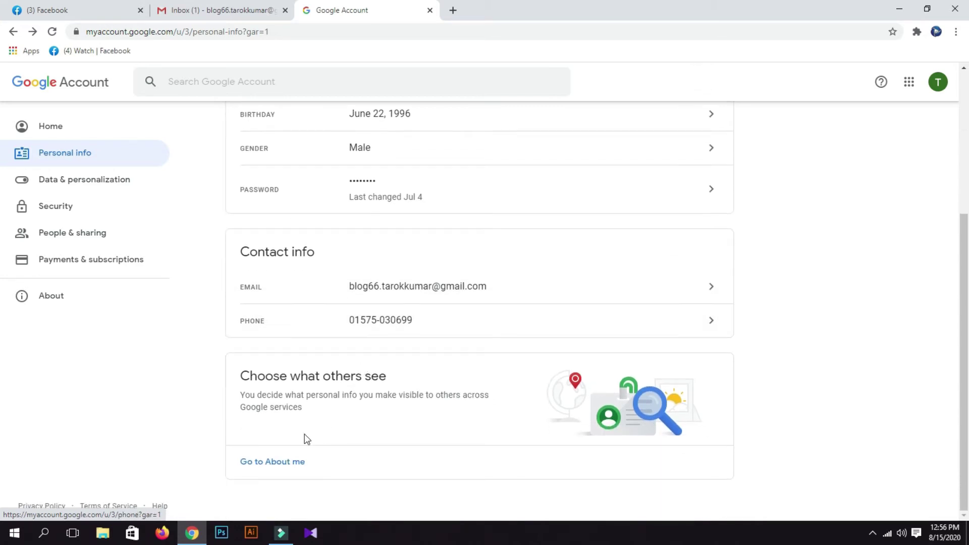
scroll(267, 467, up, 3)
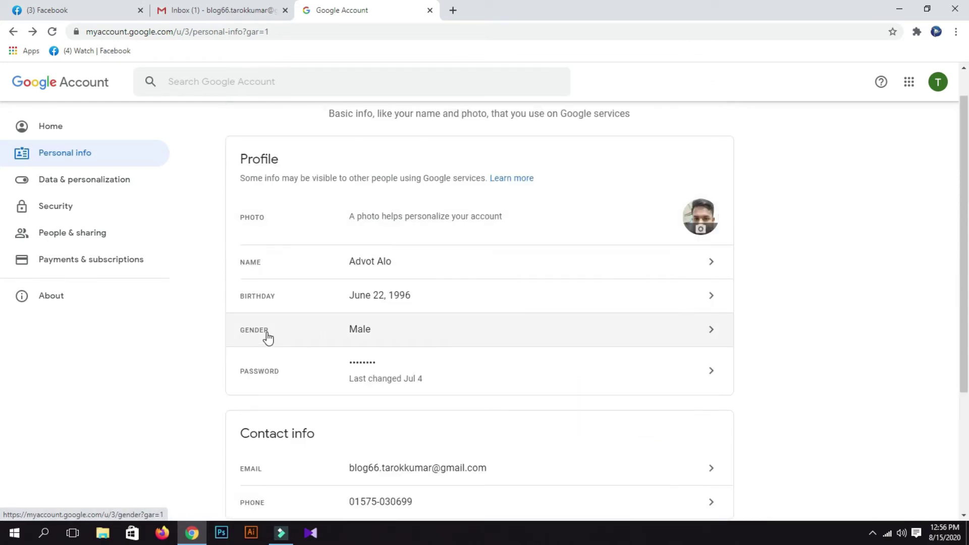
Open the Security page and find 2-Step Verification marked Off under Signing in to Google
click(54, 209)
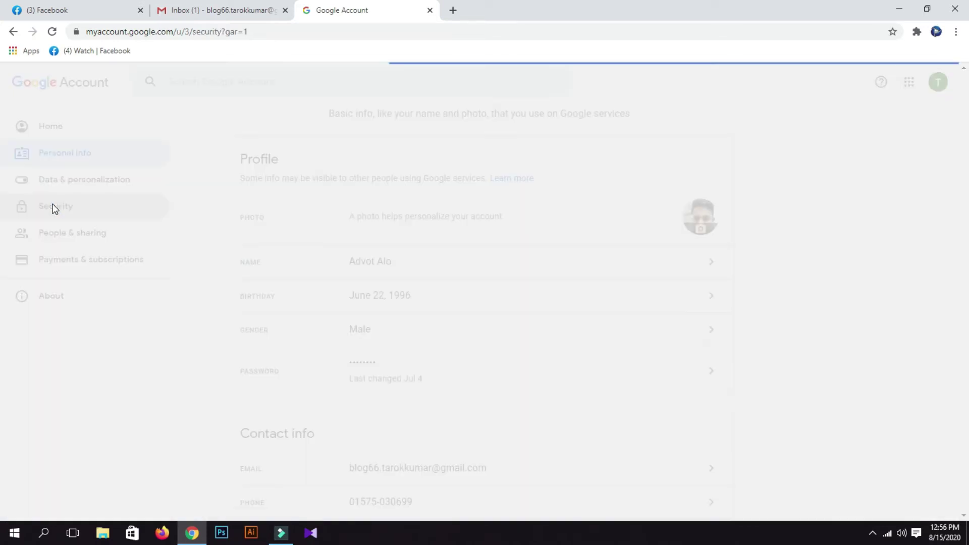
scroll(445, 294, down, 3)
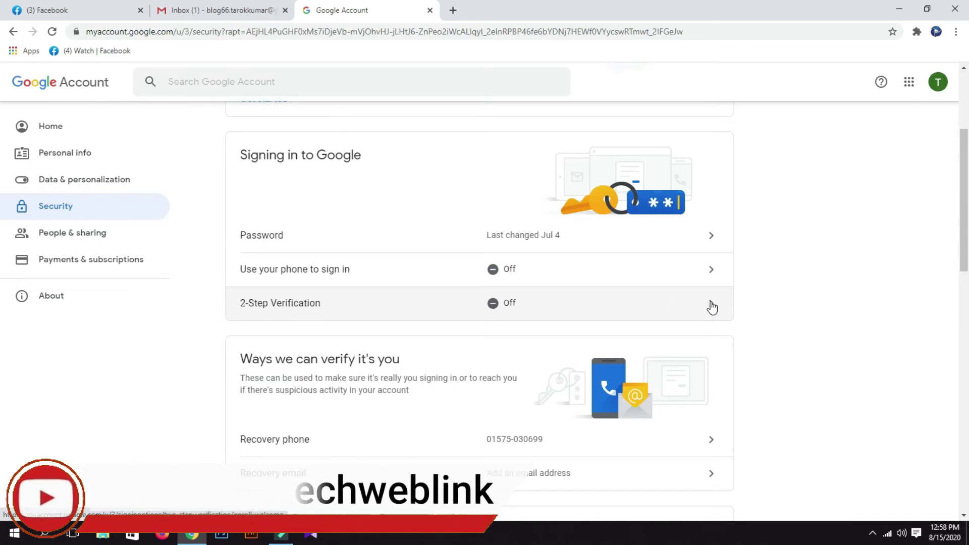
scroll(372, 354, down, 2)
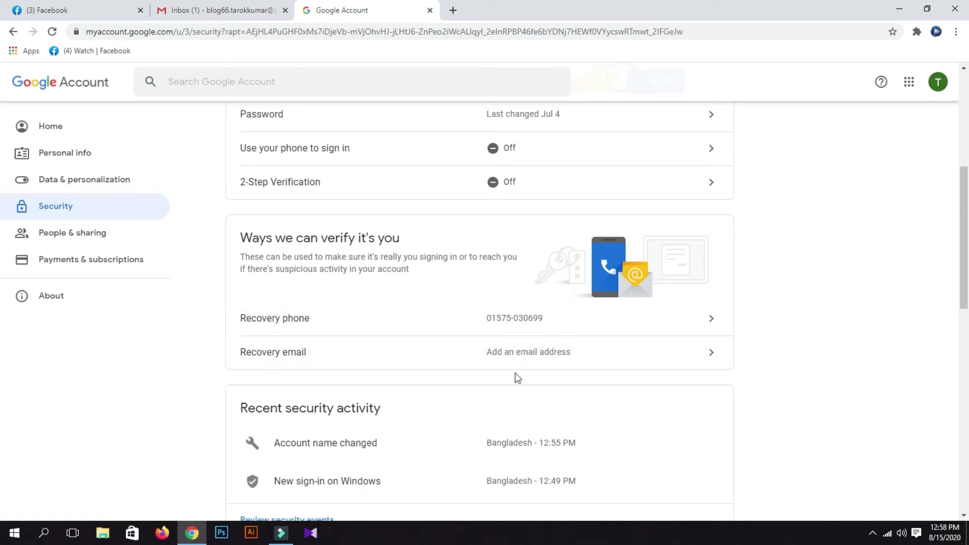
scroll(513, 384, up, 1)
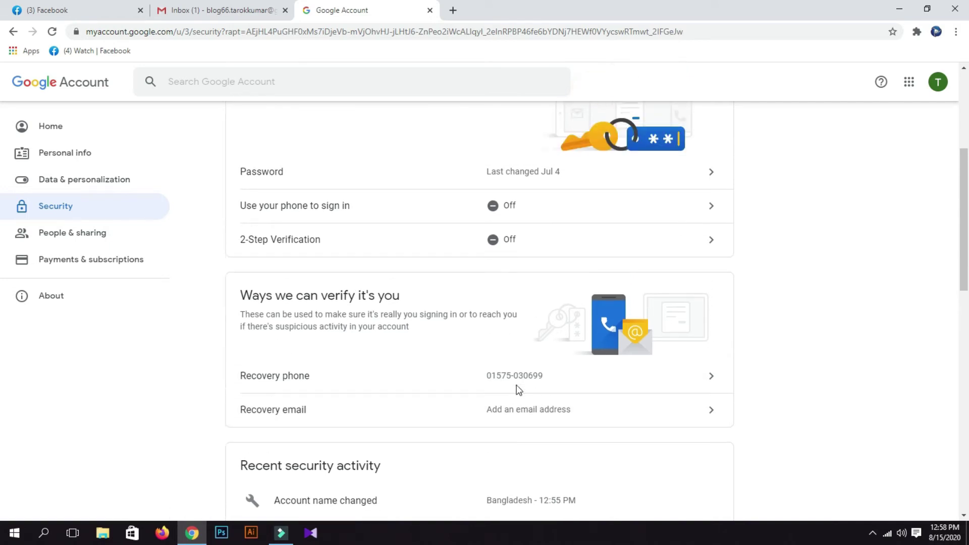
Begin 2-Step Verification setup with a Bangladesh (+880) phone number receiving text-message codes
click(712, 247)
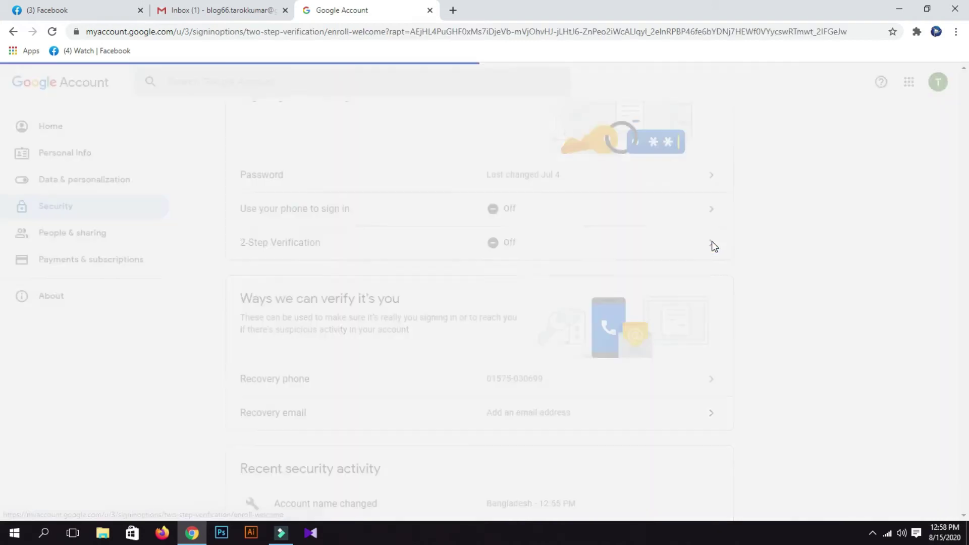
scroll(630, 474, down, 1)
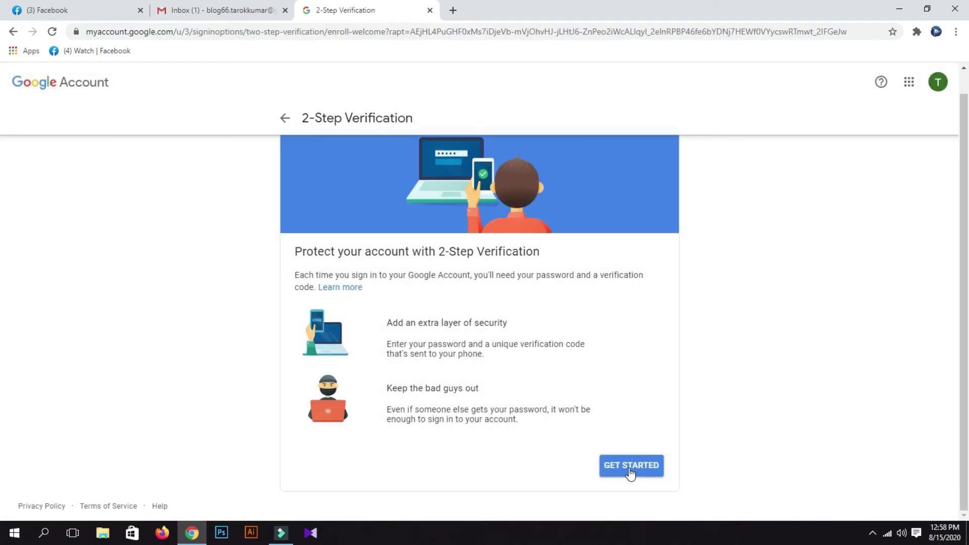
click(634, 469)
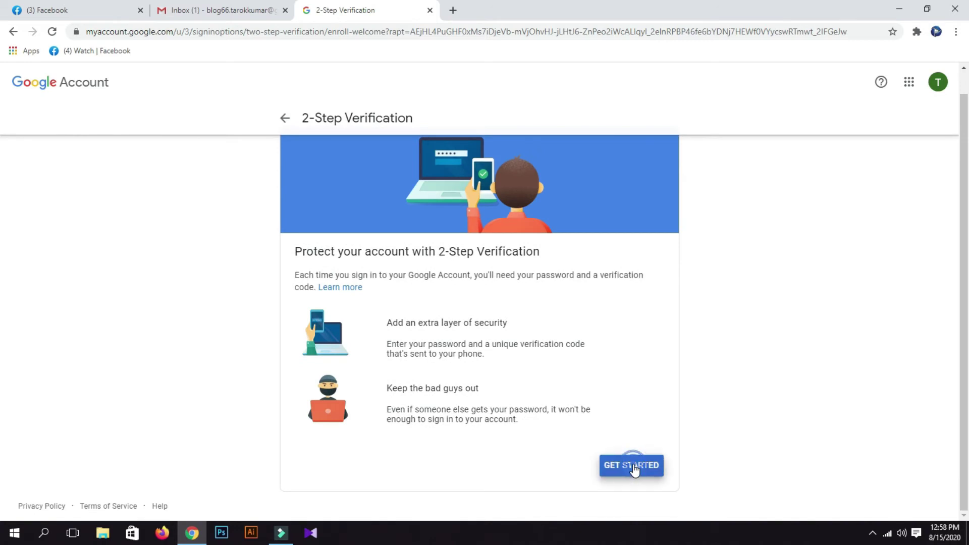
click(325, 335)
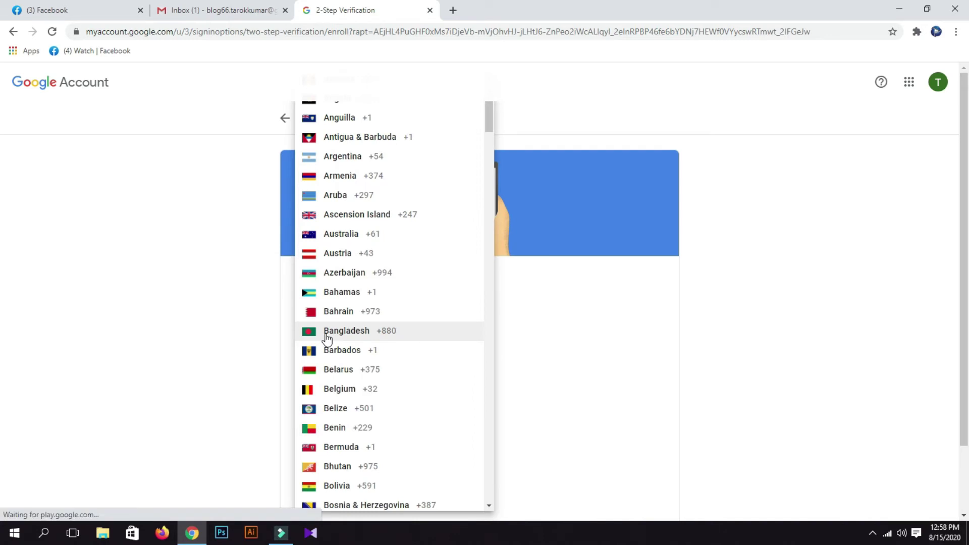
click(347, 336)
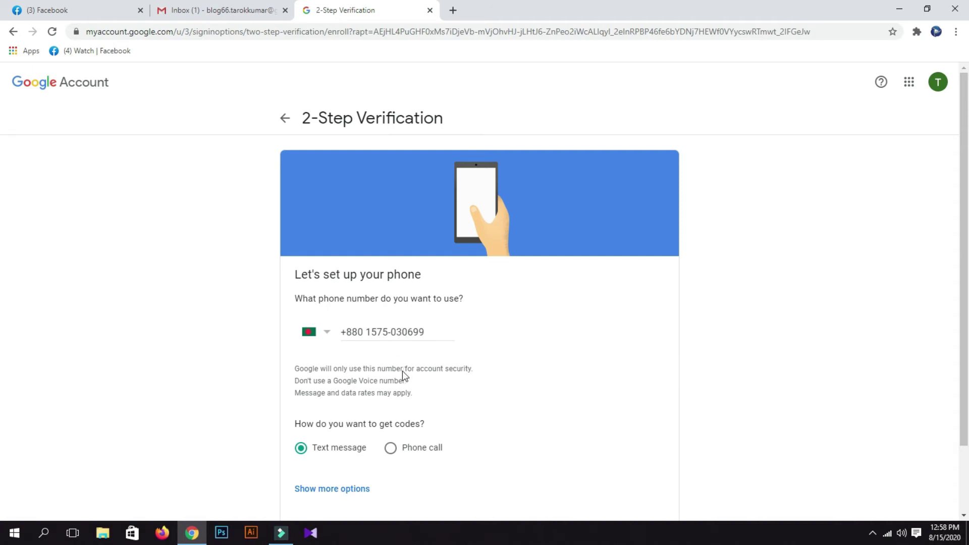
scroll(403, 371, down, 2)
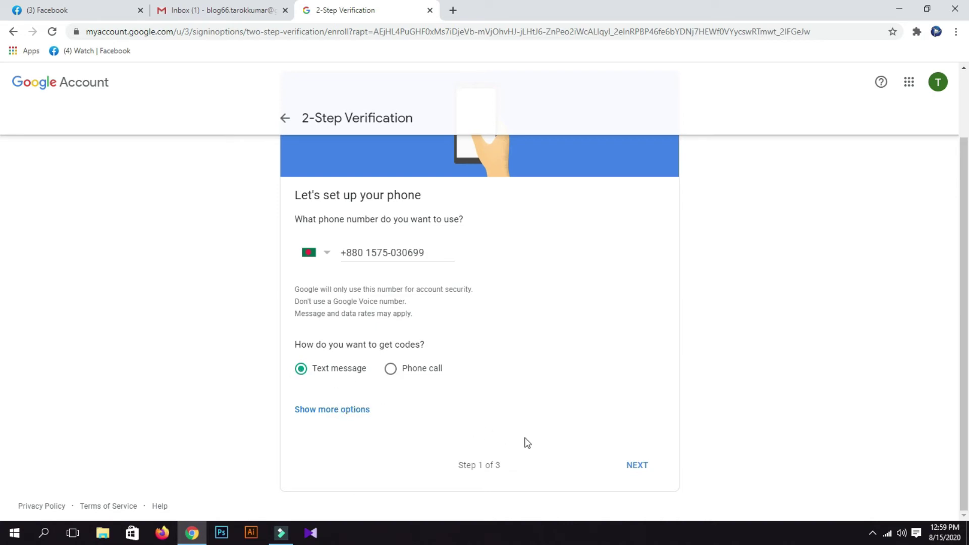
click(637, 465)
Enter the texted verification code and turn 2-Step Verification on
click(319, 329)
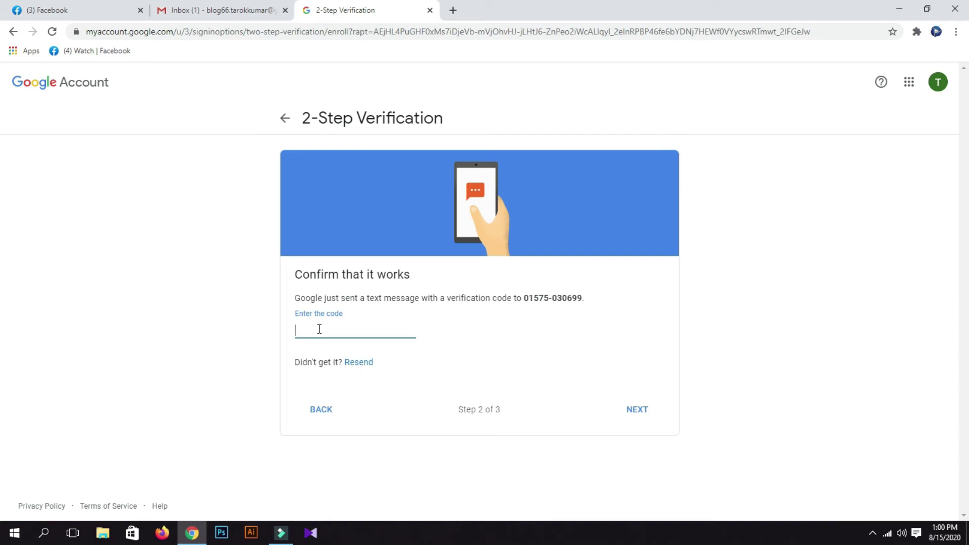
click(638, 411)
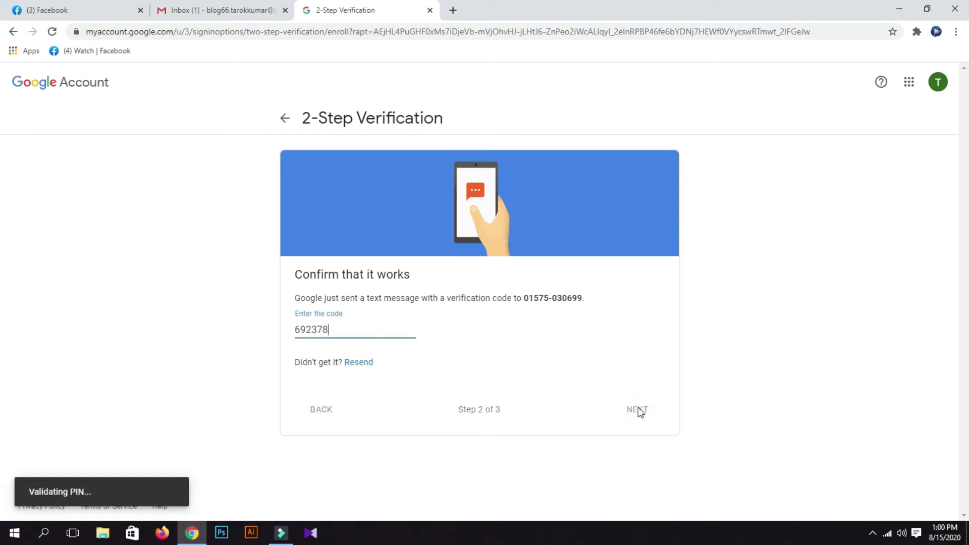
click(635, 357)
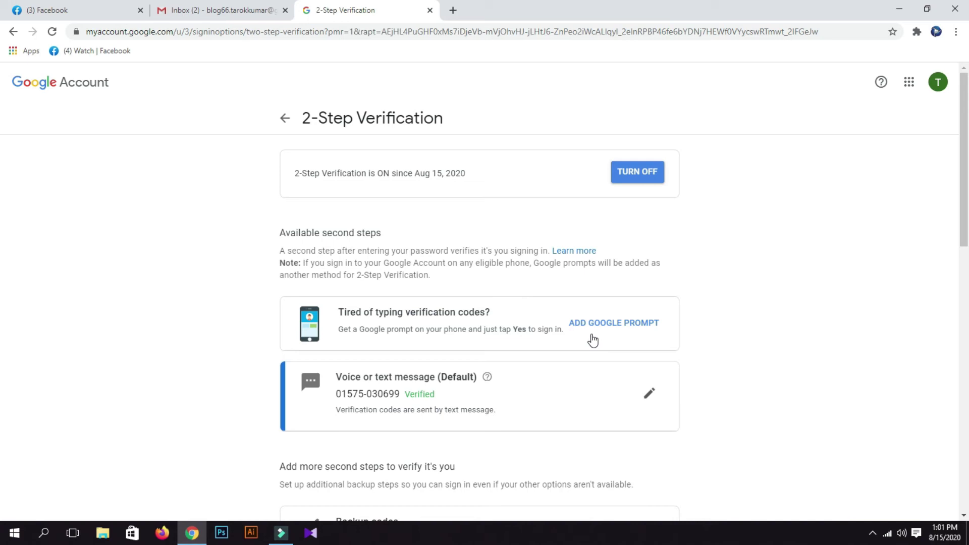
Close the 2-Step Verification tab and follow Change password from Gmail's Accounts and Import settings
click(430, 10)
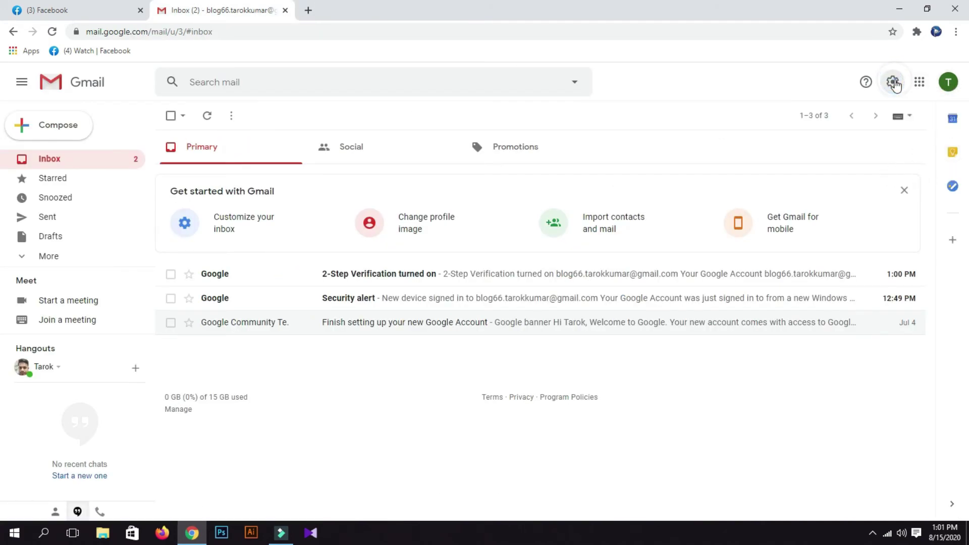
click(893, 82)
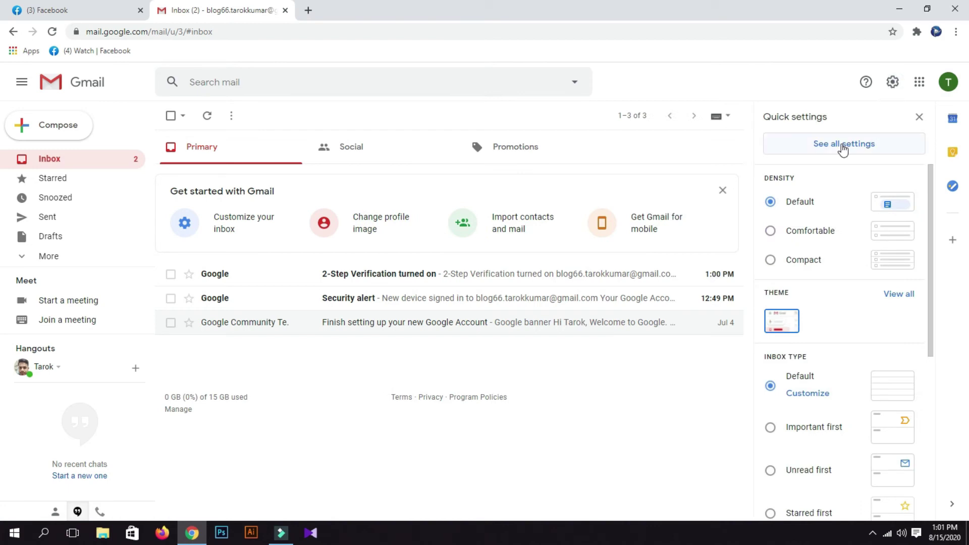
click(849, 146)
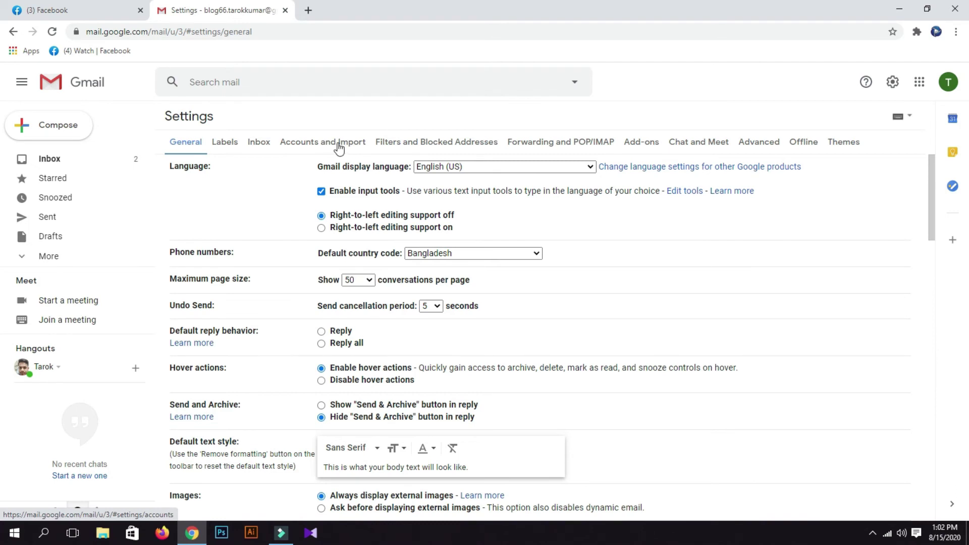
click(339, 146)
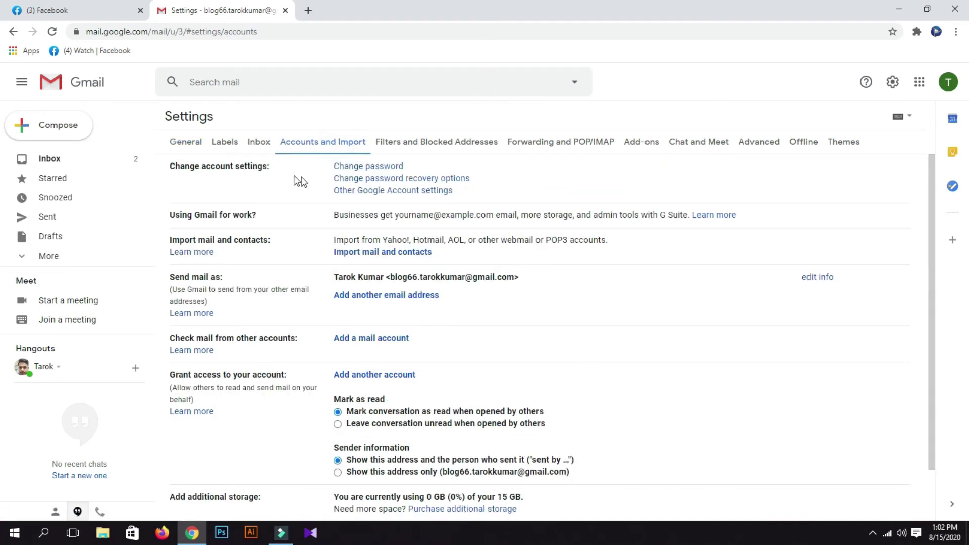
click(374, 166)
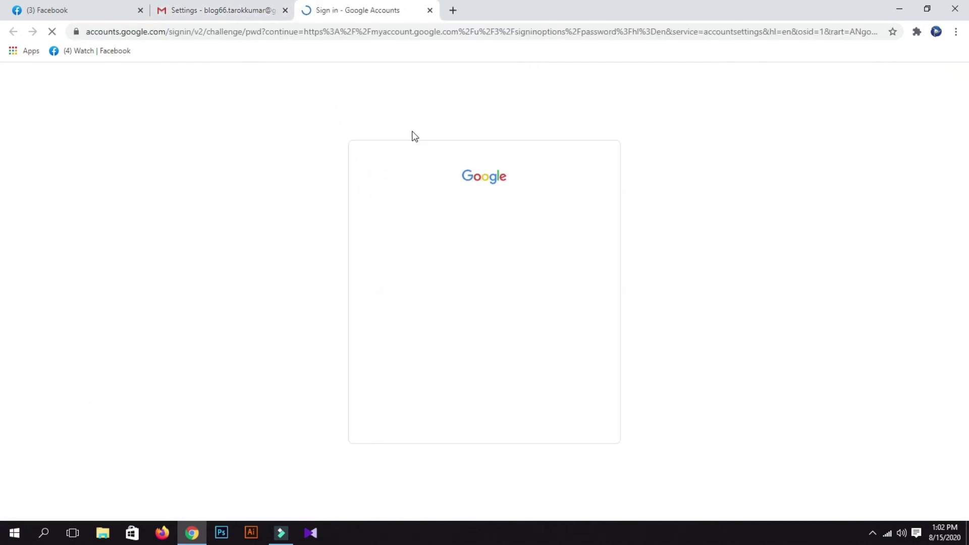
Confirm identity with the current password to reach the new-password page
click(460, 291)
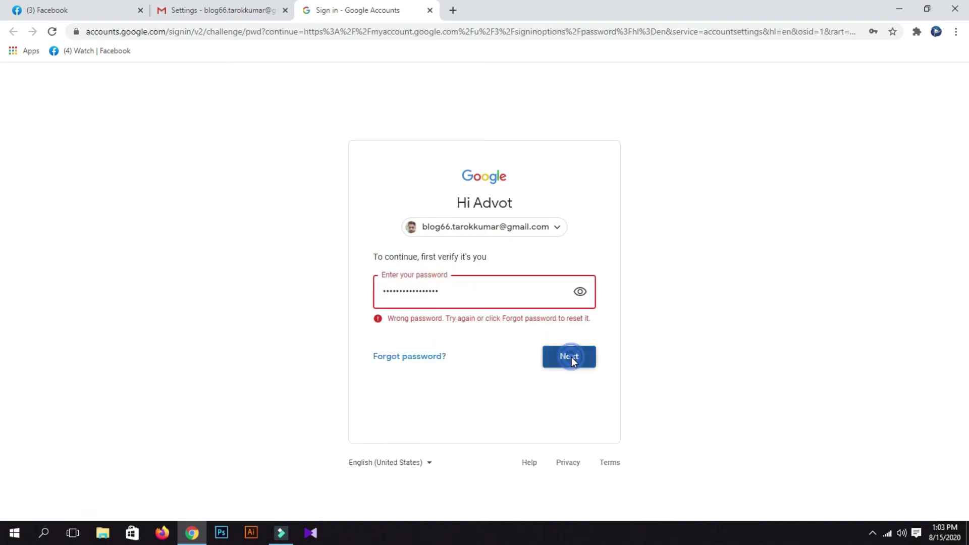
click(572, 356)
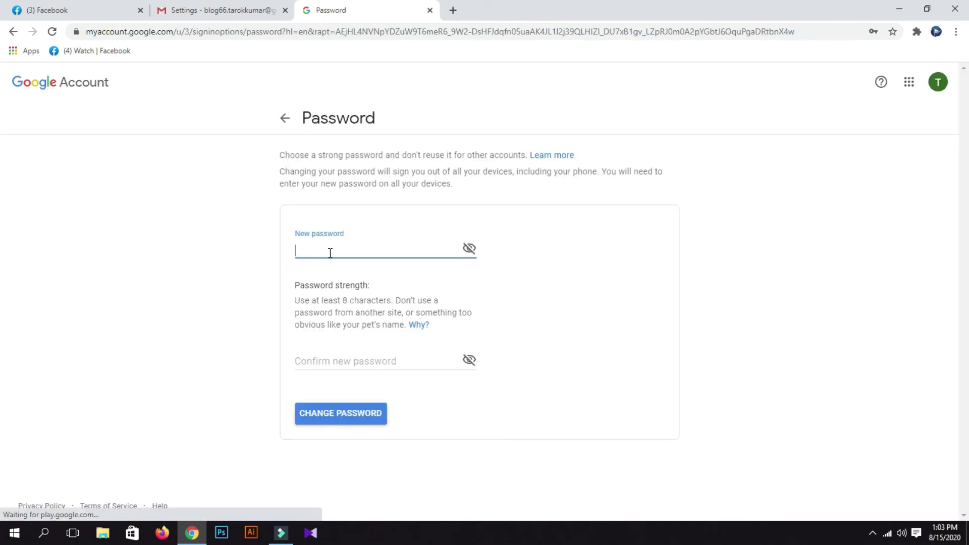
click(321, 248)
Leave the new password fields unfilled and close the Password tab, back to Accounts and Import
click(602, 365)
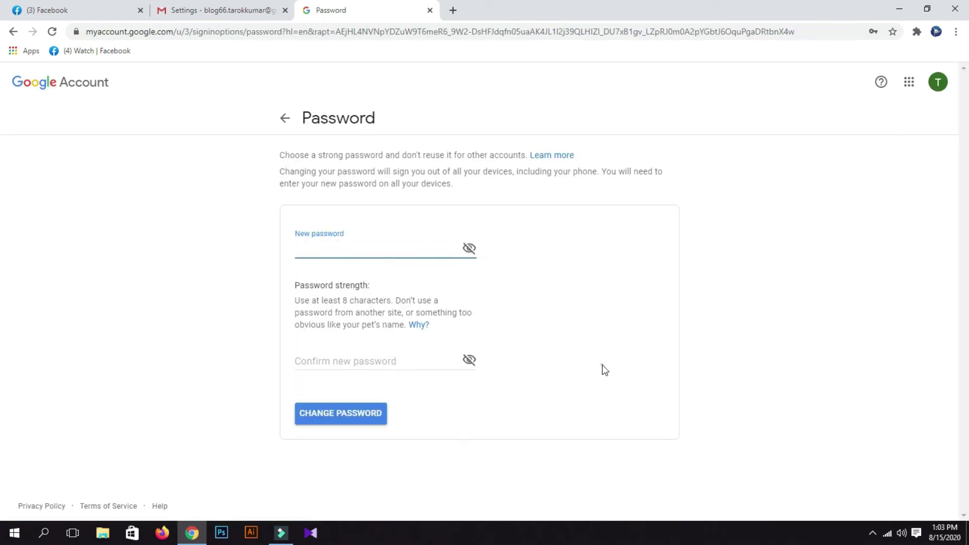
click(349, 365)
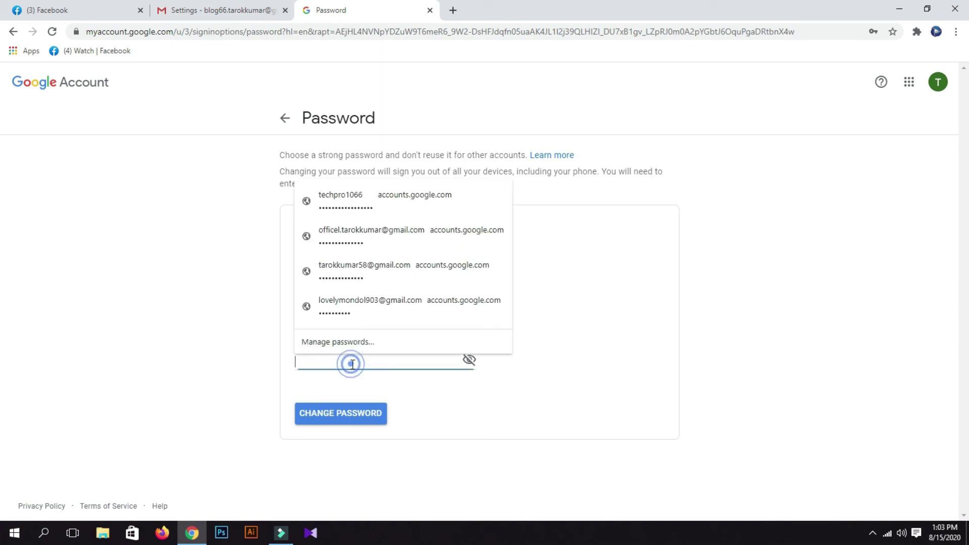
click(606, 381)
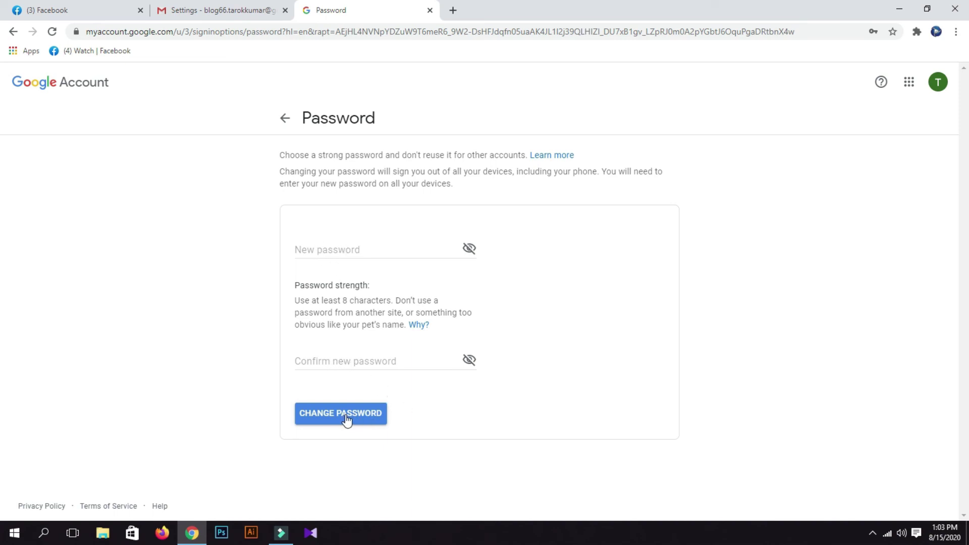
click(429, 14)
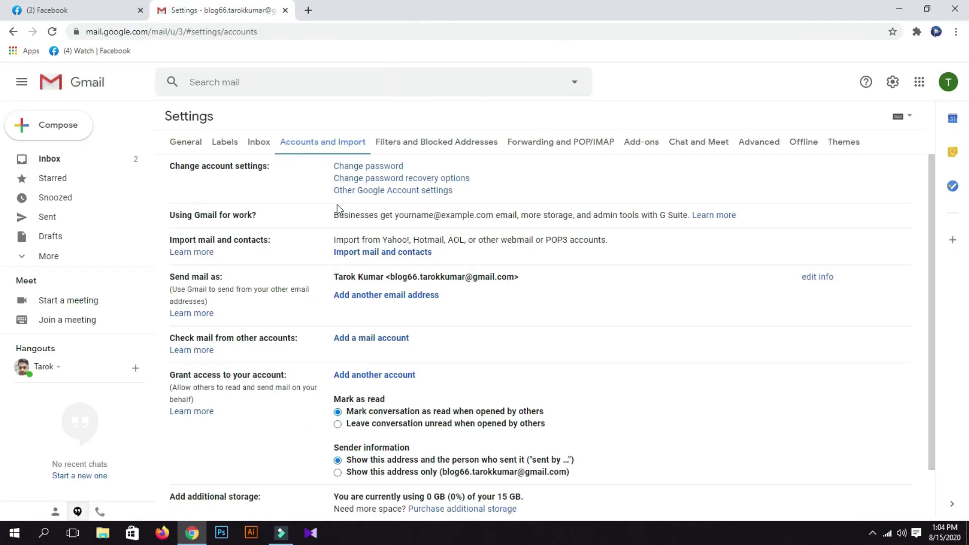